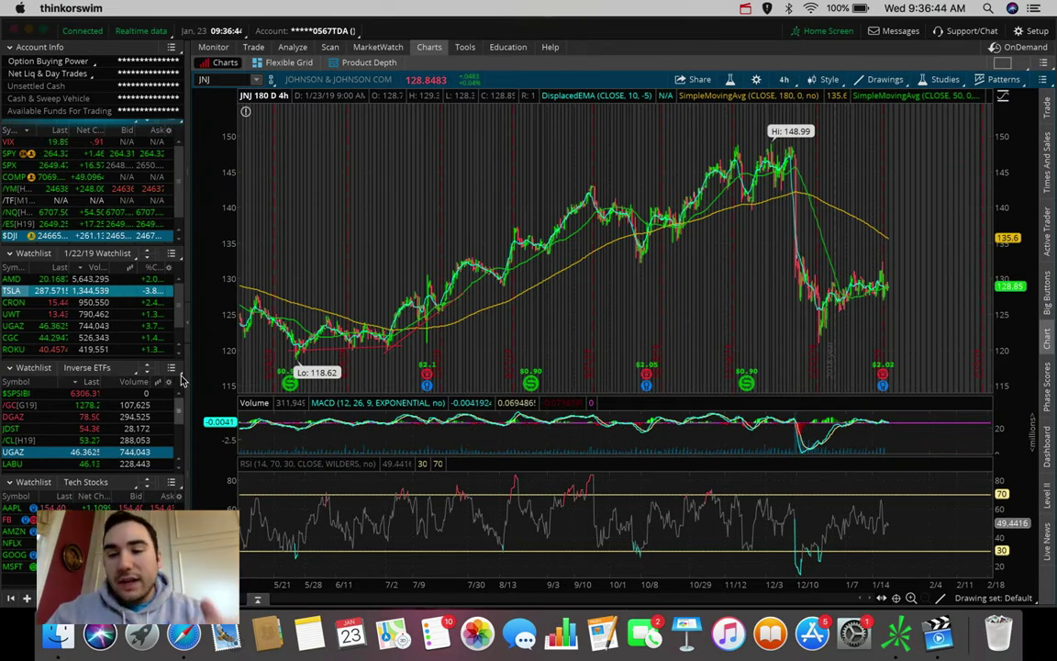
# Switch JNJ to the 20 D : 1h chart, zoom in and measure the recent bars.
pyautogui.click(782, 80)
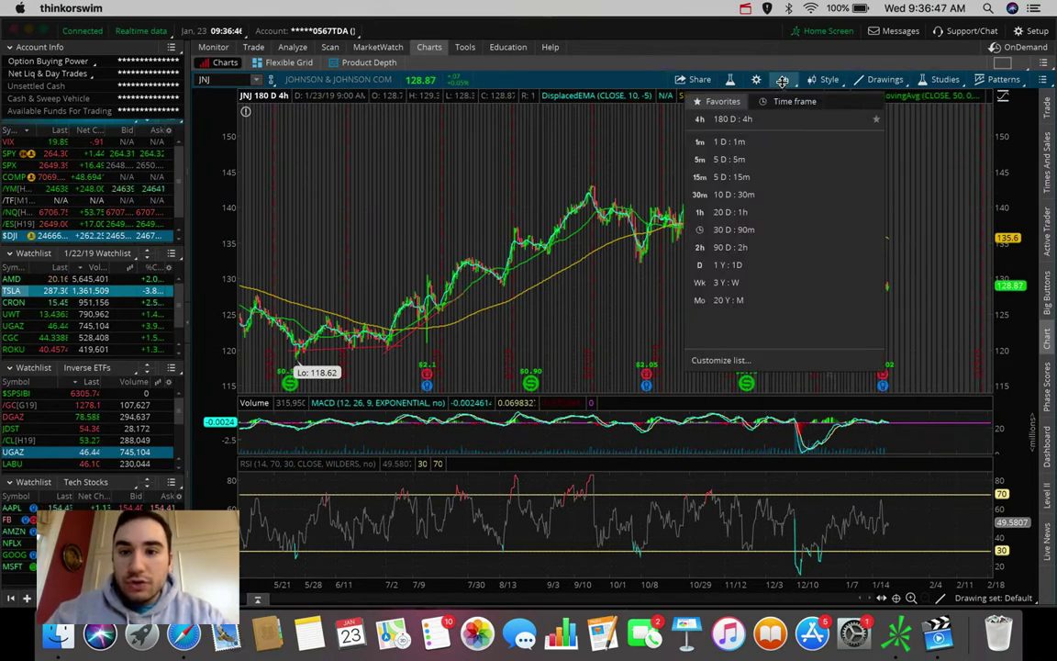
pyautogui.click(743, 212)
pyautogui.scroll(3, 531, 235)
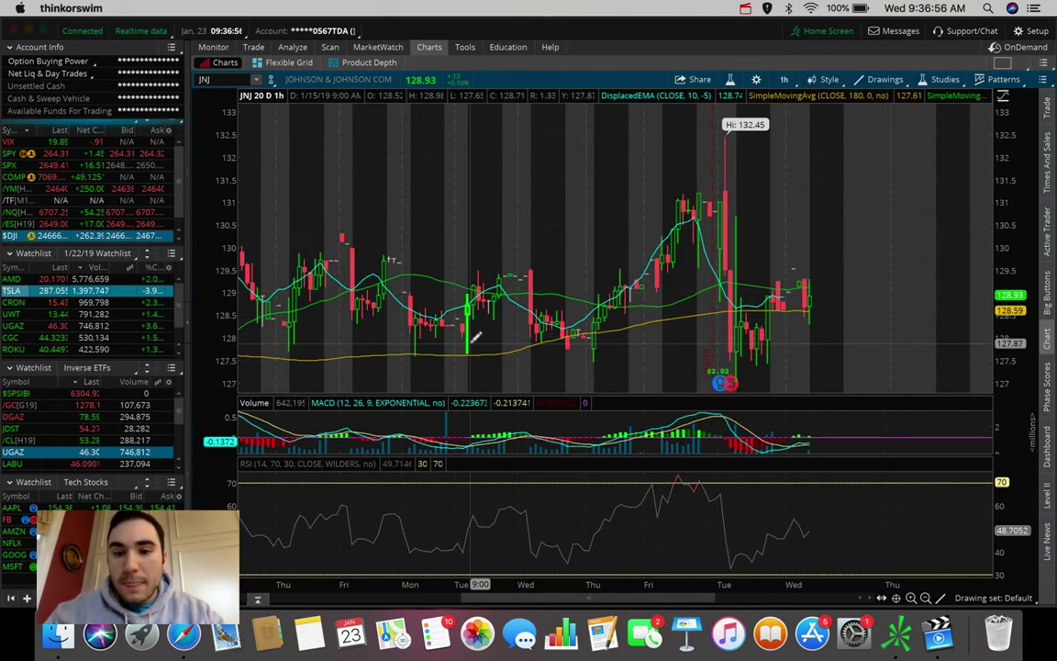
pyautogui.moveTo(476, 338); pyautogui.dragTo(861, 335)
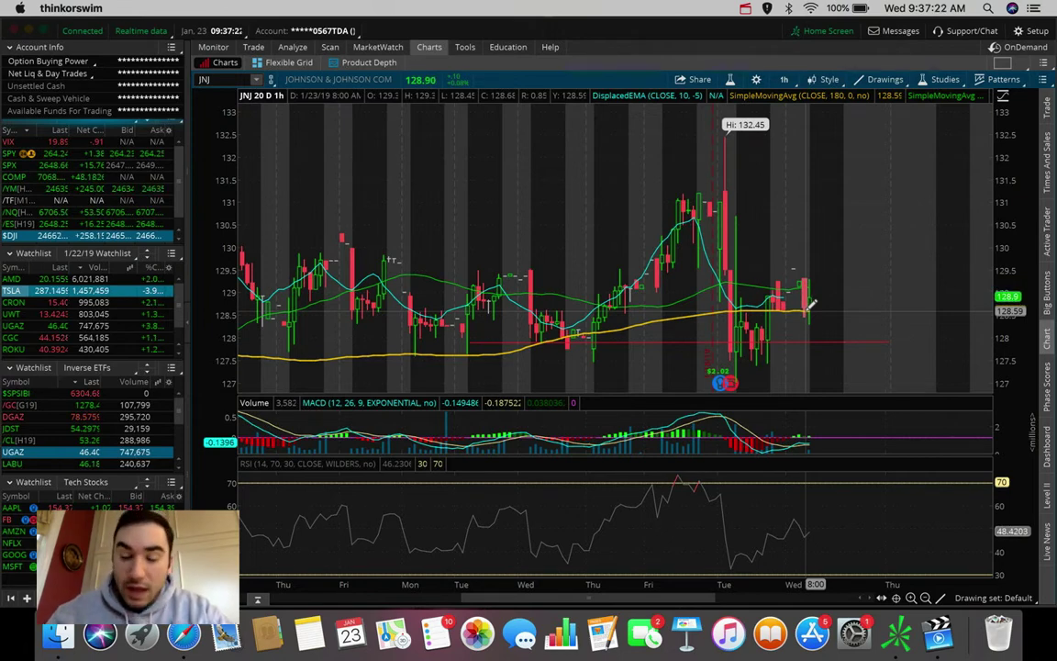
# Draw a horizontal line across the recent JNJ highs near 131.
pyautogui.scroll(3, 812, 303)
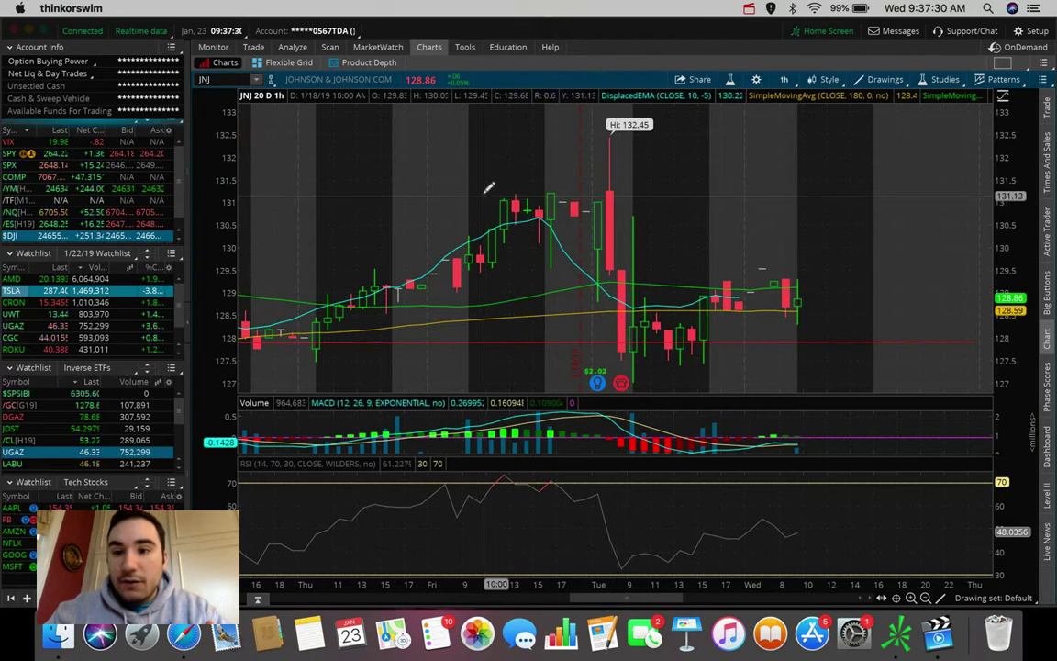
pyautogui.moveTo(481, 191)
pyautogui.mouseDown()
pyautogui.moveTo(808, 196)
pyautogui.moveTo(826, 183)
pyautogui.mouseUp()
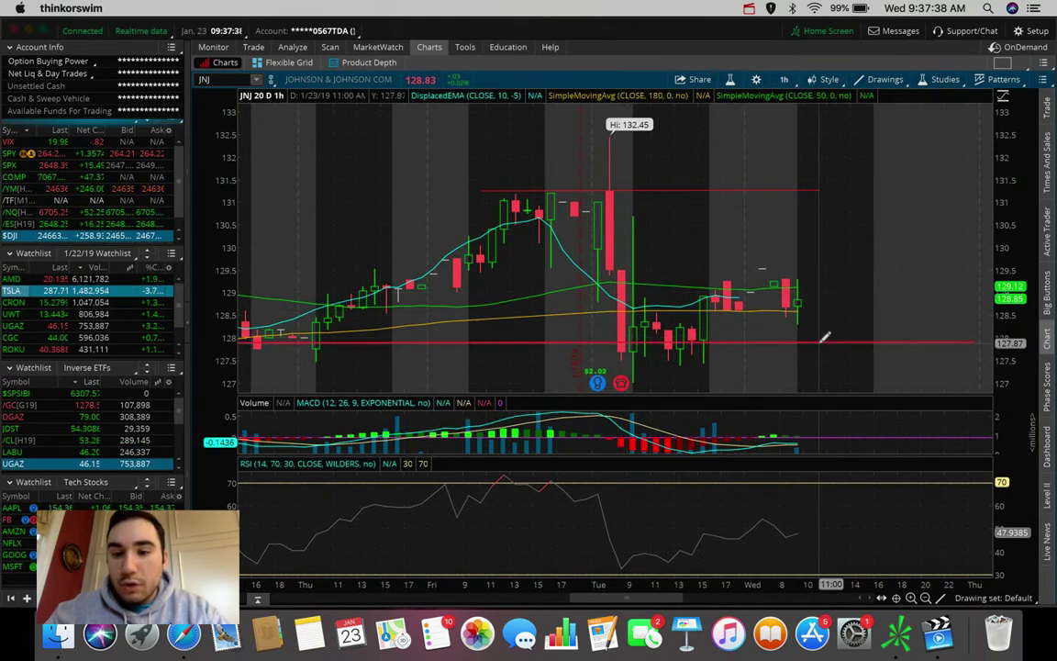
pyautogui.moveTo(818, 338)
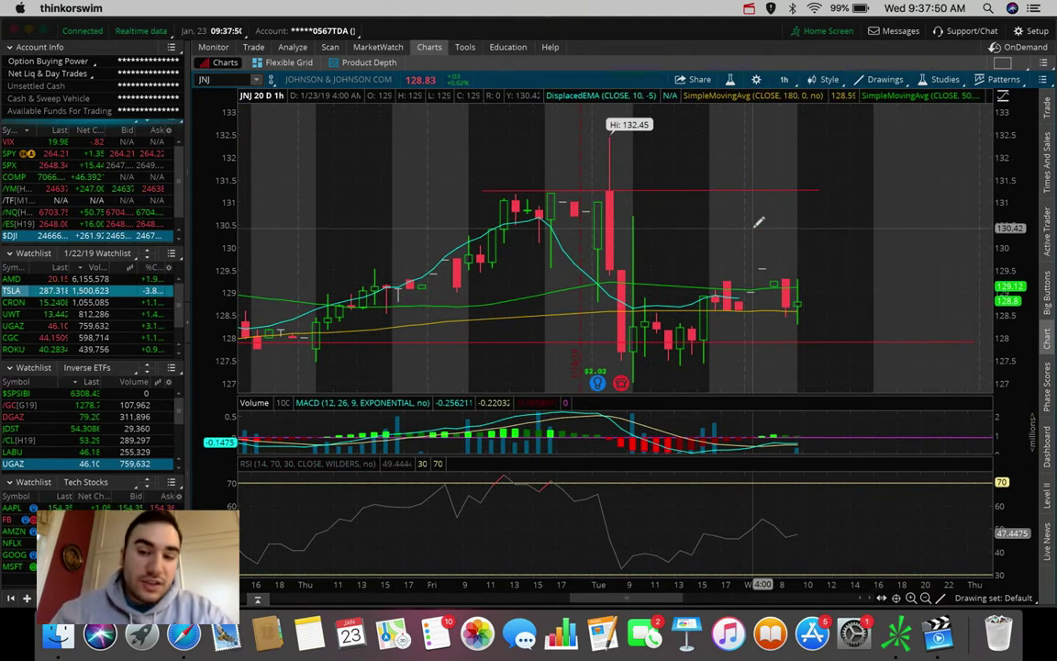
# Set the chart to 180 D : 4h and load UWT from the Inverse ETFs watchlist.
pyautogui.click(782, 78)
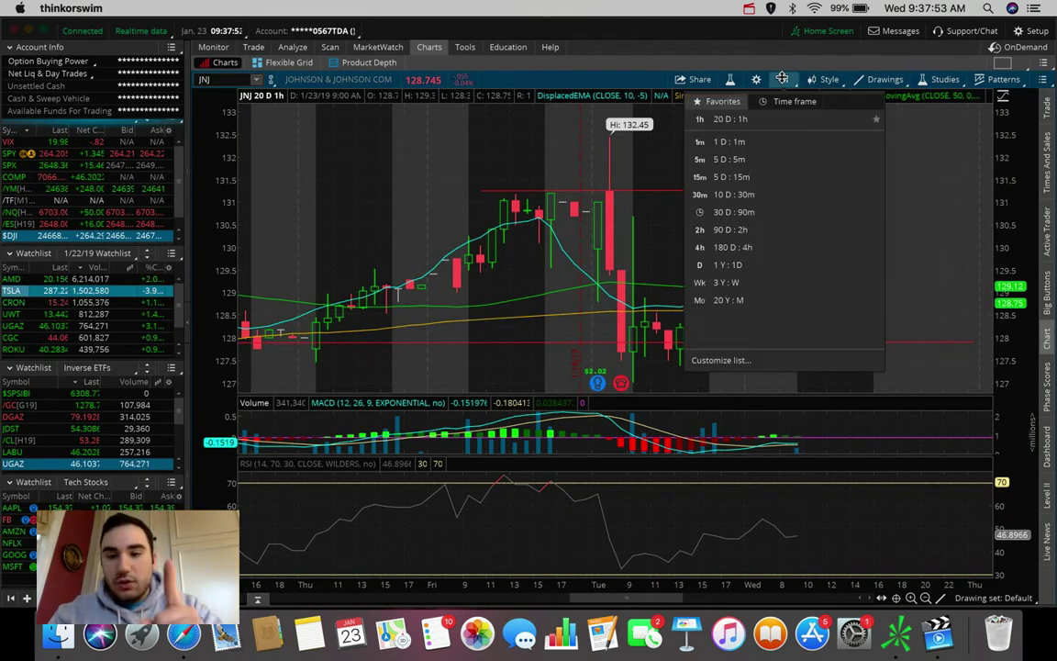
pyautogui.click(733, 247)
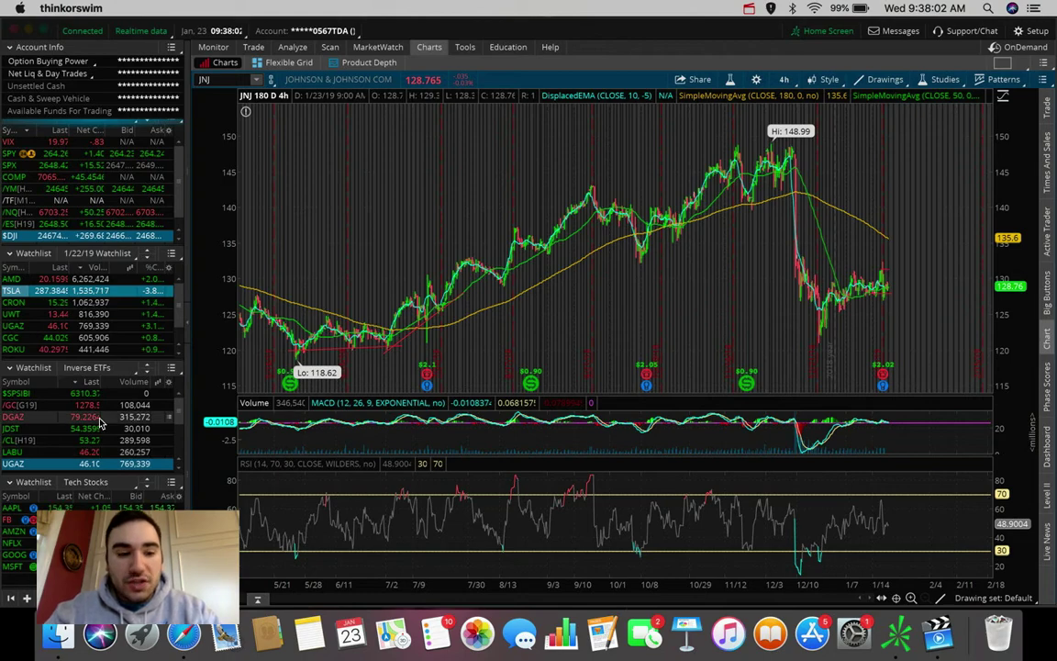
pyautogui.scroll(-3, 101, 421)
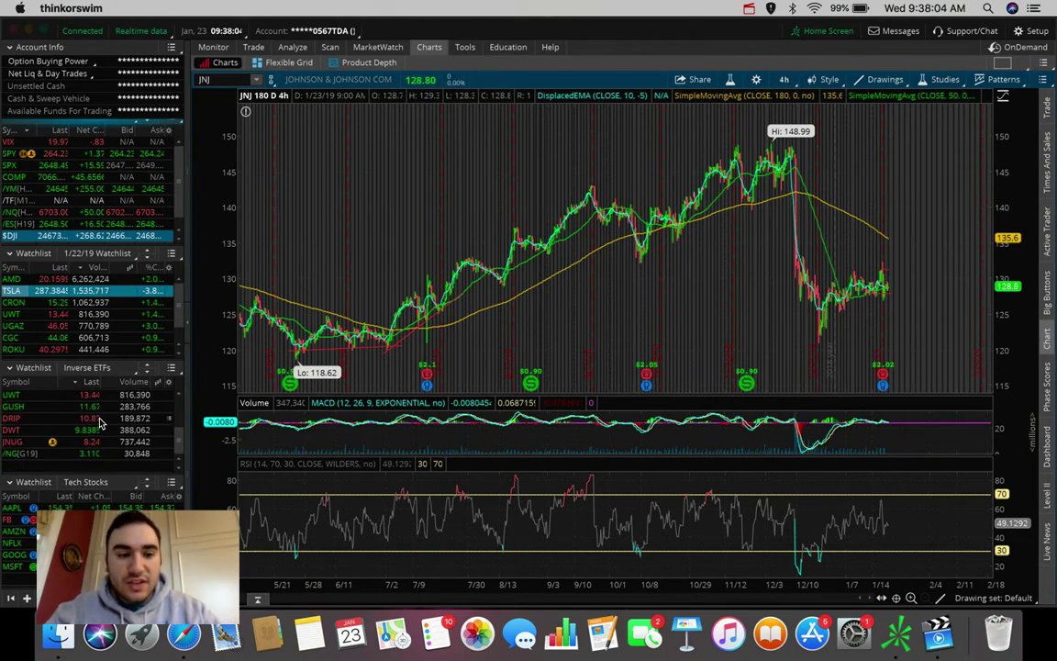
pyautogui.click(55, 394)
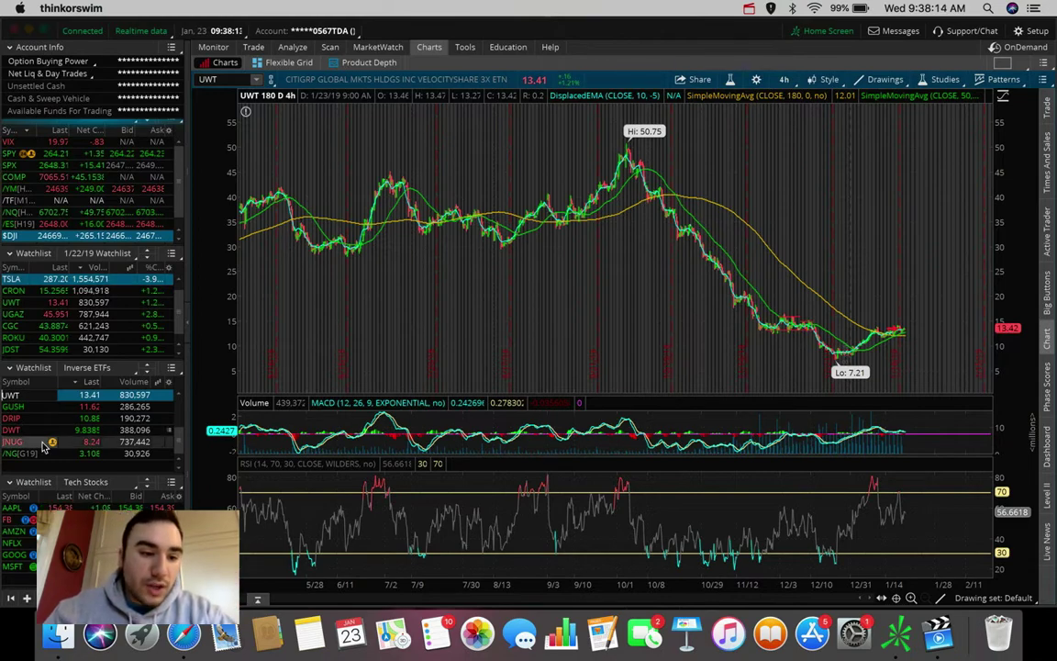
pyautogui.scroll(-5, 11, 450)
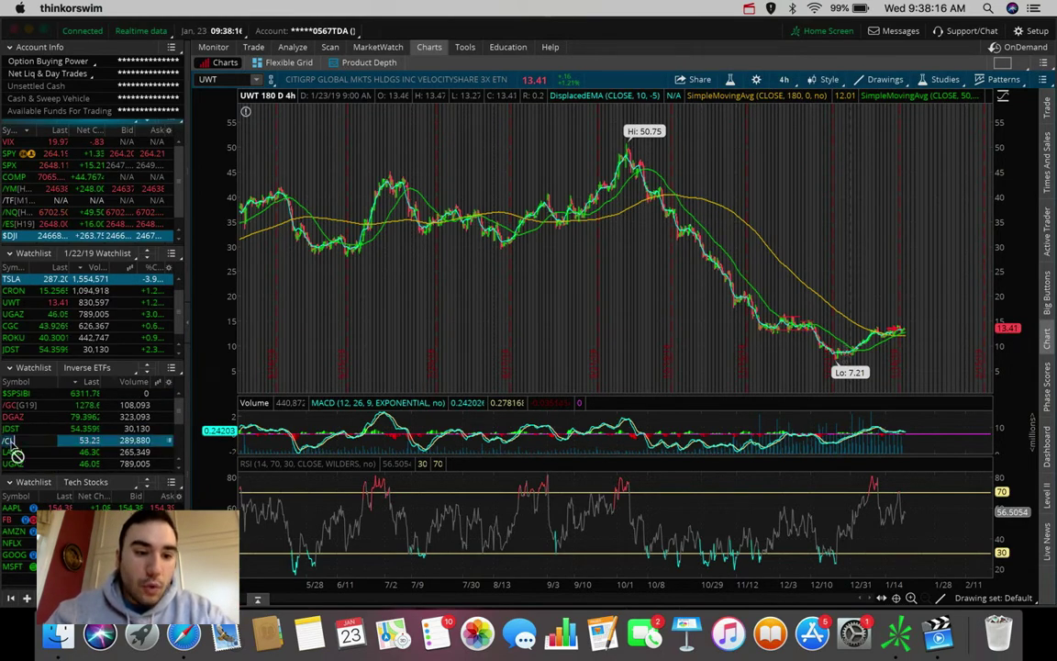
# Chart /CL crude oil futures on 20 D : 1h and zoom into the latest price action.
pyautogui.click(13, 442)
pyautogui.click(783, 81)
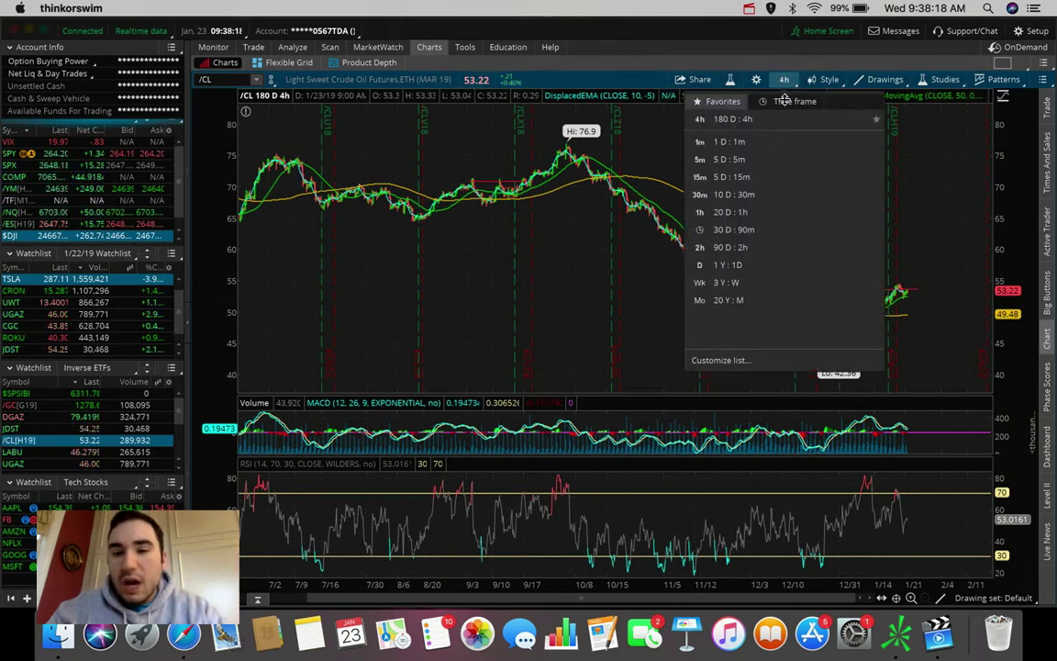
pyautogui.click(748, 212)
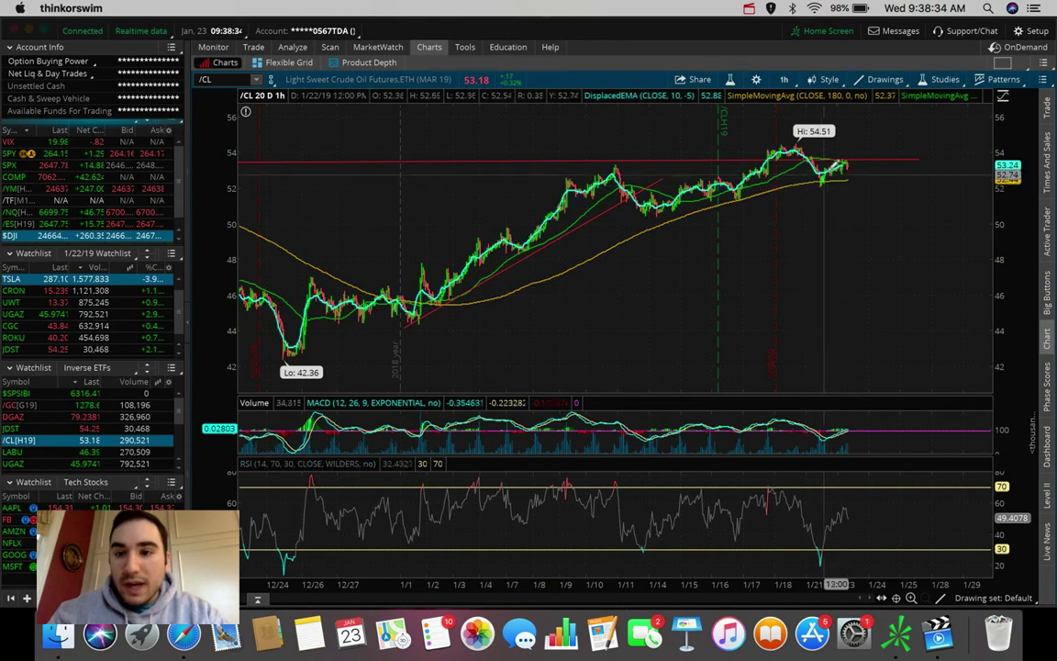
pyautogui.moveTo(894, 137); pyautogui.dragTo(756, 147)
pyautogui.moveTo(896, 179); pyautogui.dragTo(633, 340)
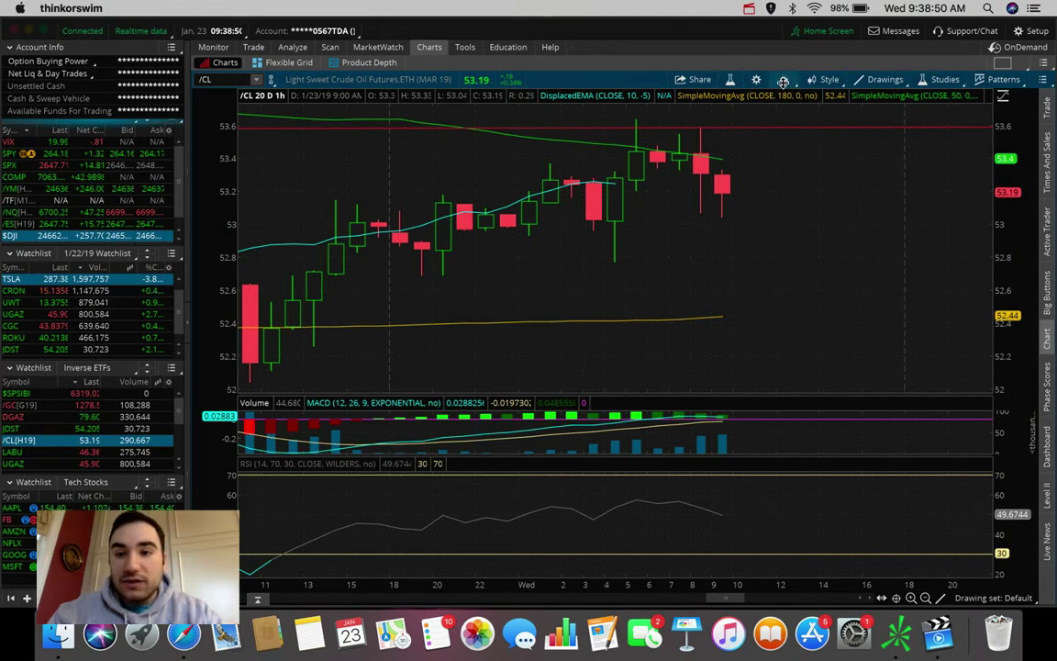
# Load UWT from the Inverse ETFs watchlist, keeping the 20 D : 1h timeframe.
pyautogui.click(783, 82)
pyautogui.click(573, 235)
pyautogui.scroll(-3, 573, 235)
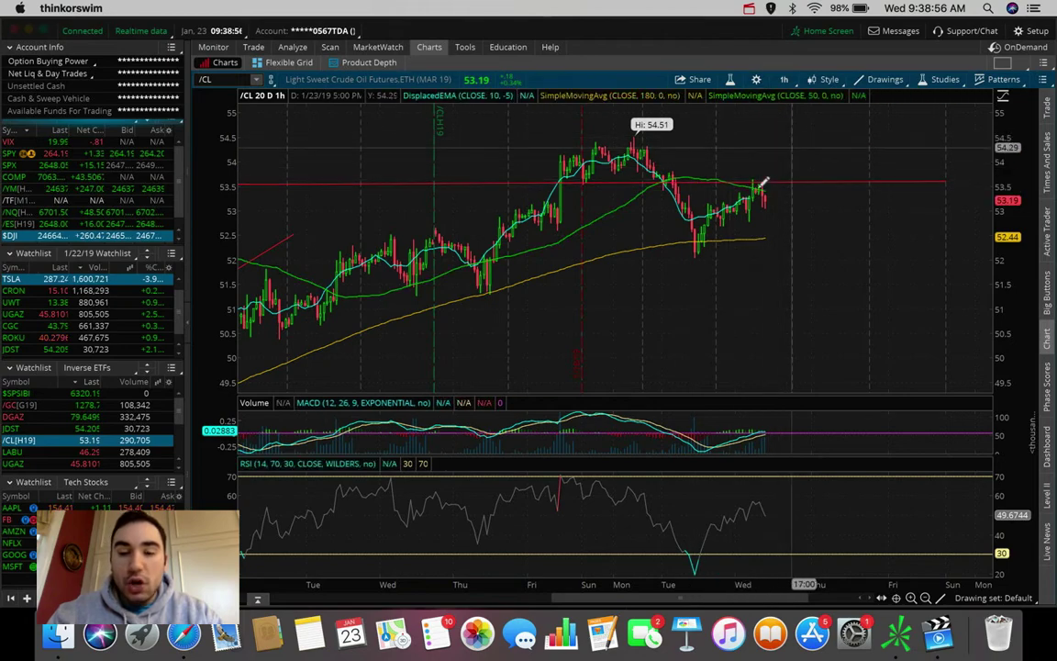
pyautogui.scroll(-4, 36, 418)
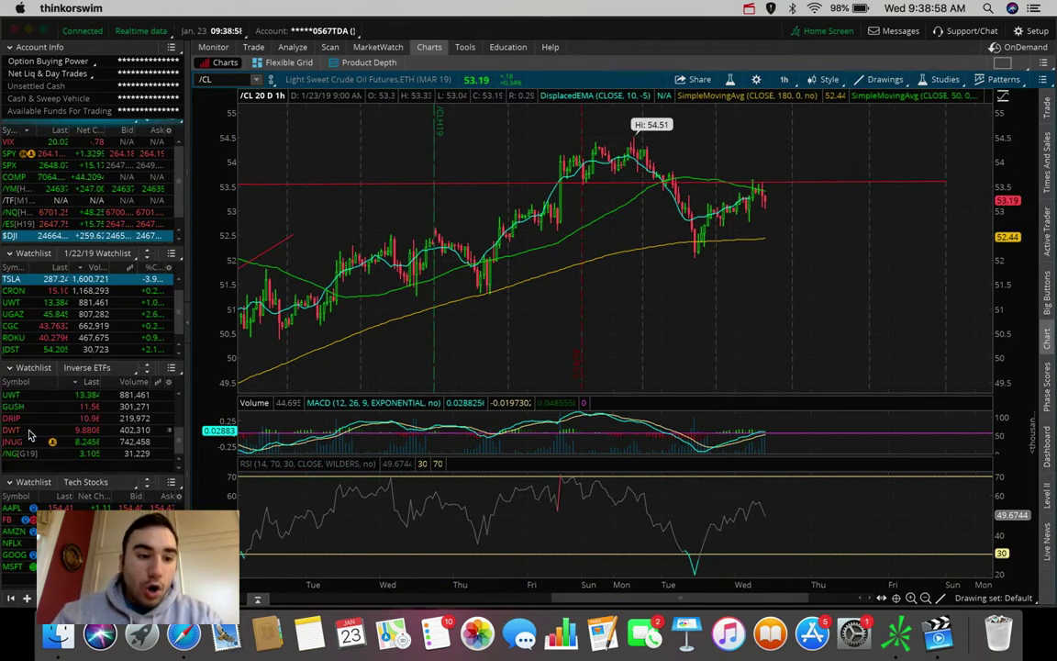
pyautogui.click(13, 395)
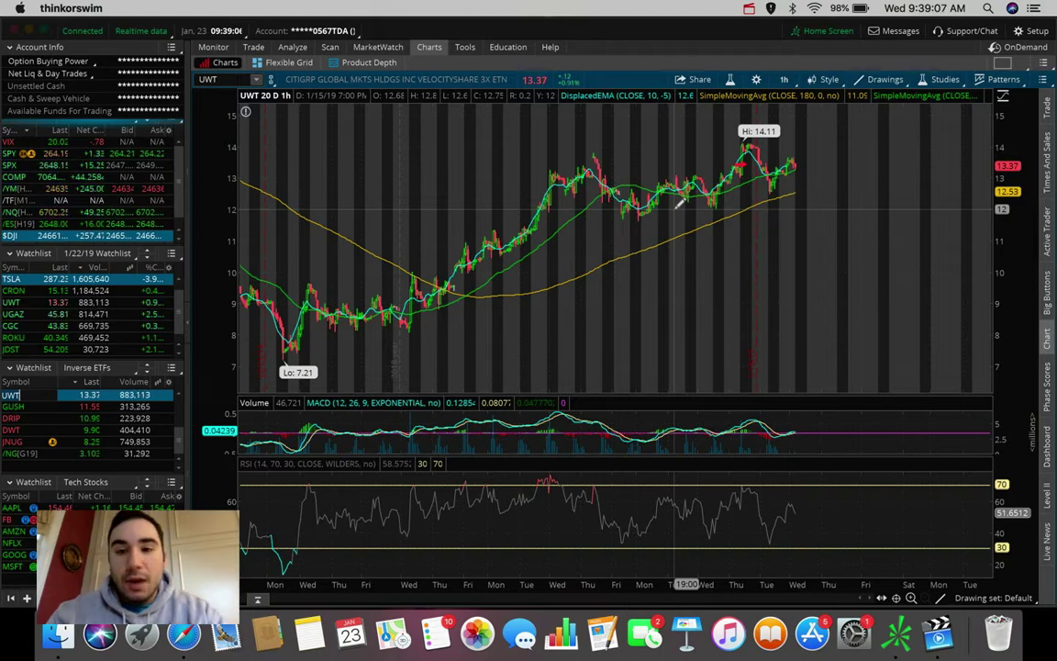
# Zoom into UWT's latest bars and delete TSLA from the 1/22/19 watchlist.
pyautogui.moveTo(803, 146); pyautogui.dragTo(660, 183)
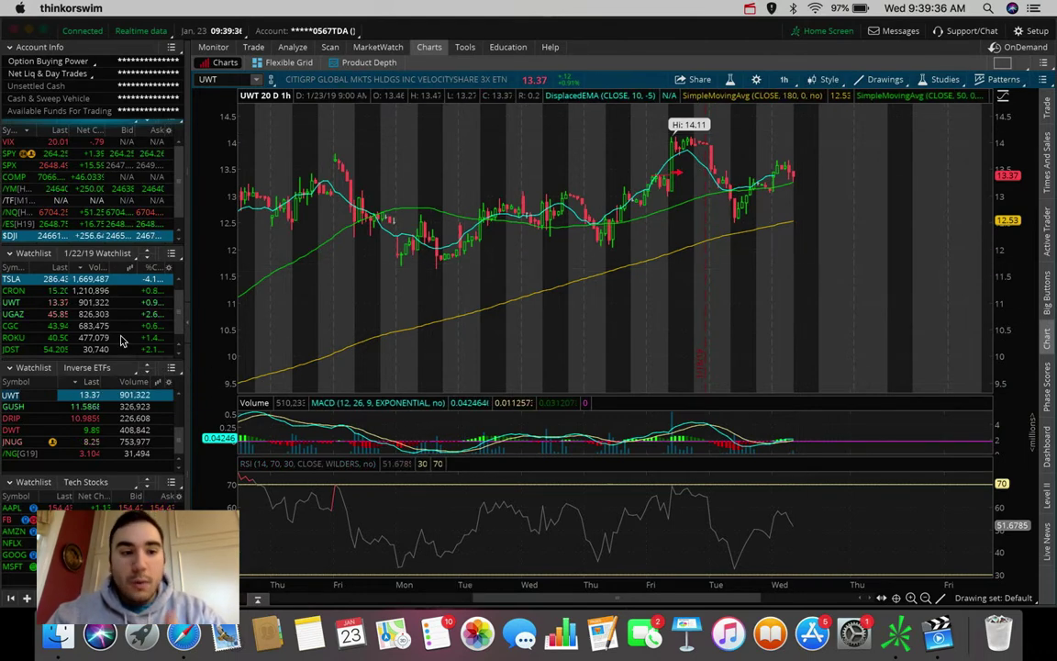
pyautogui.press('Delete')
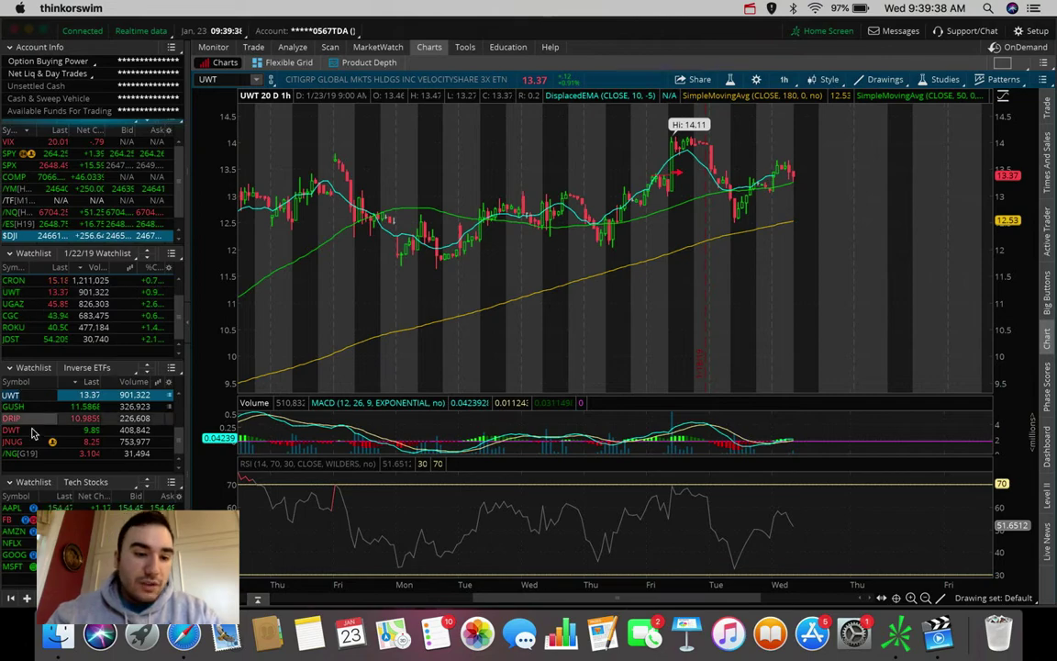
pyautogui.scroll(-5, 7, 422)
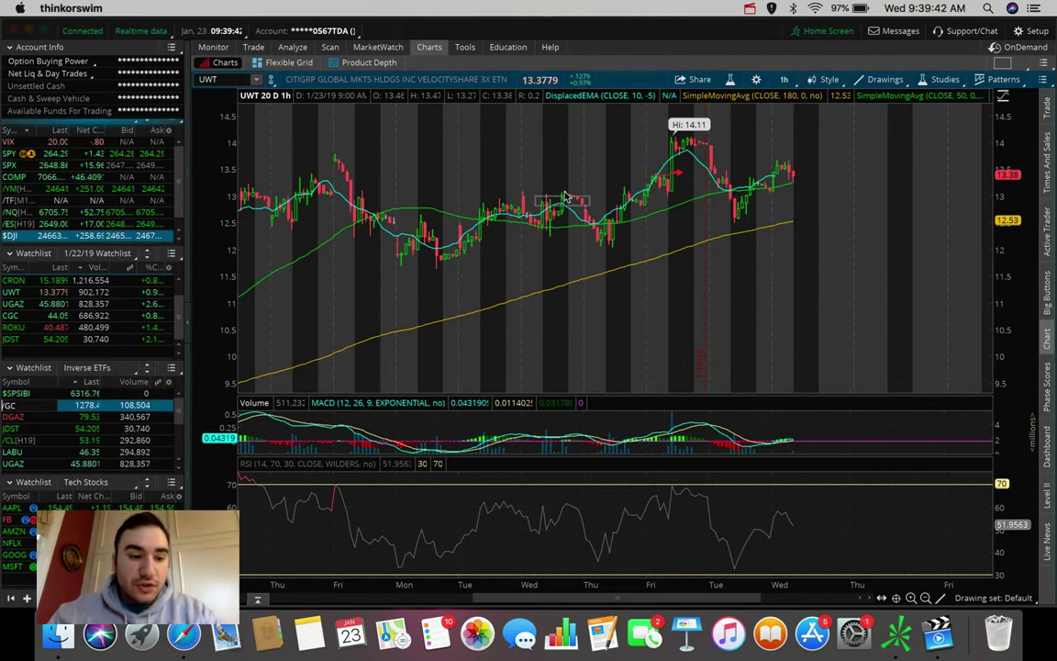
# Load /GC gold futures and set the chart to 180 D : 4h.
pyautogui.click(9, 404)
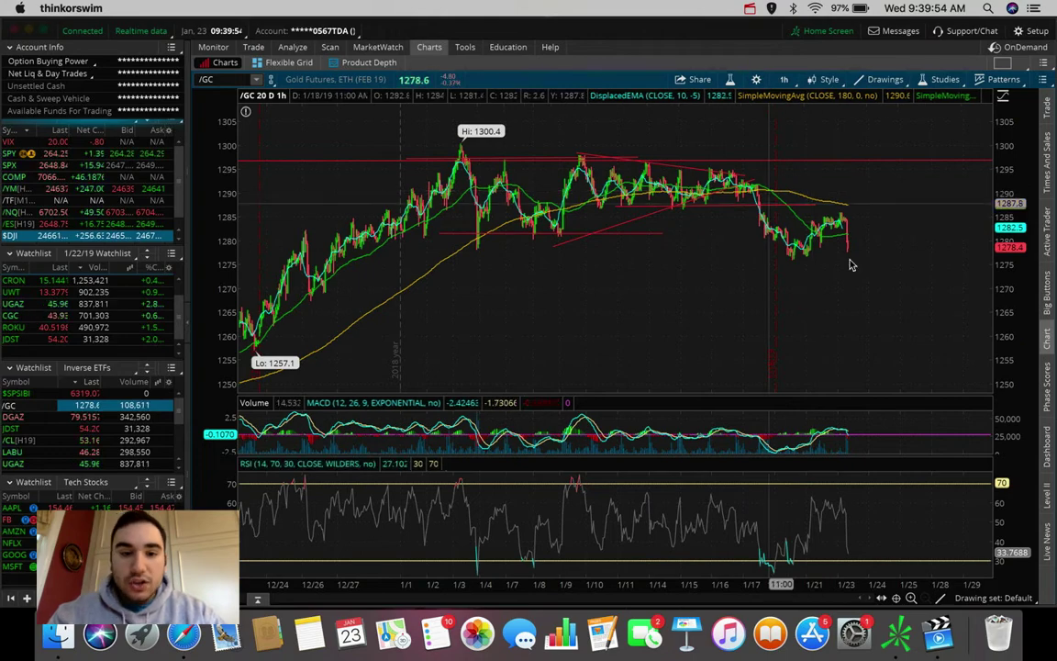
pyautogui.click(785, 80)
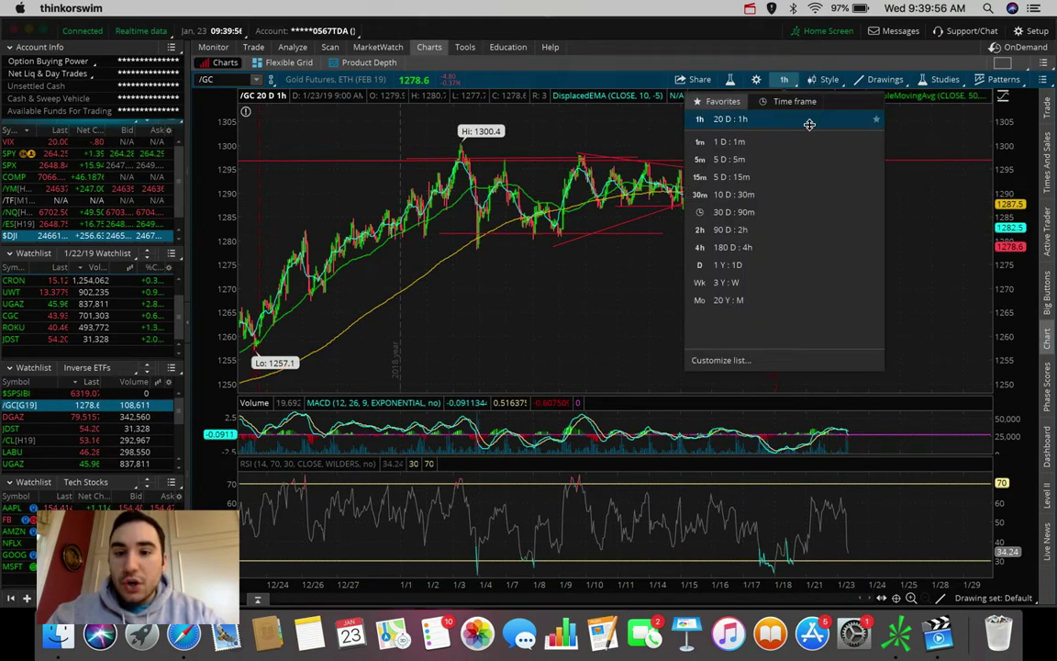
pyautogui.click(729, 247)
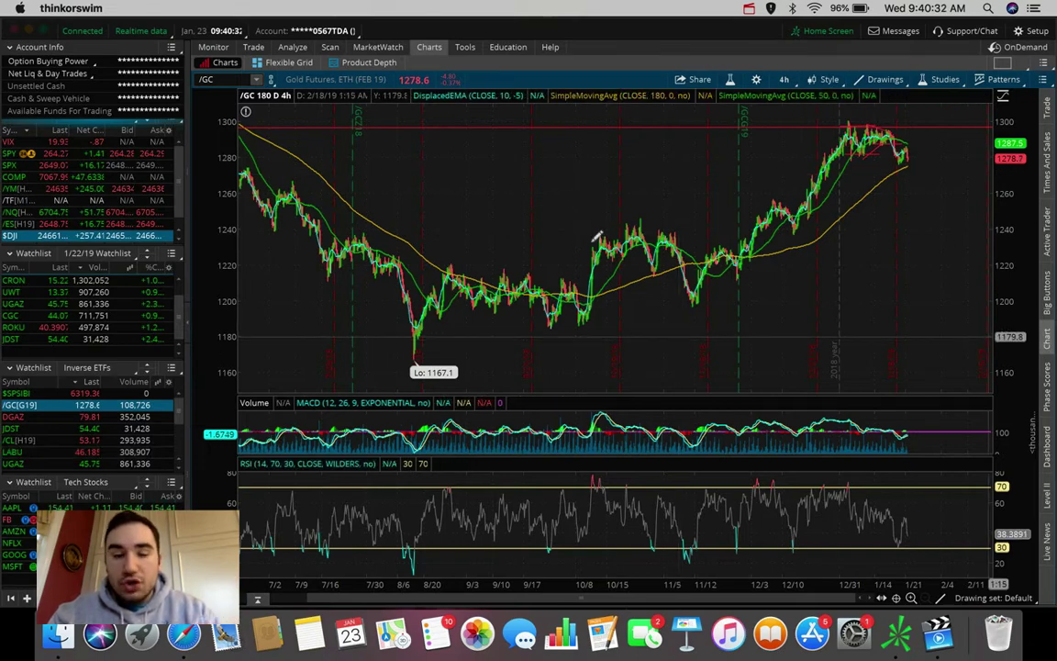
# Load JDST from the Inverse ETFs watchlist, briefly revisiting /GC before returning to JDST.
pyautogui.scroll(-5, 28, 454)
pyautogui.scroll(5, 40, 463)
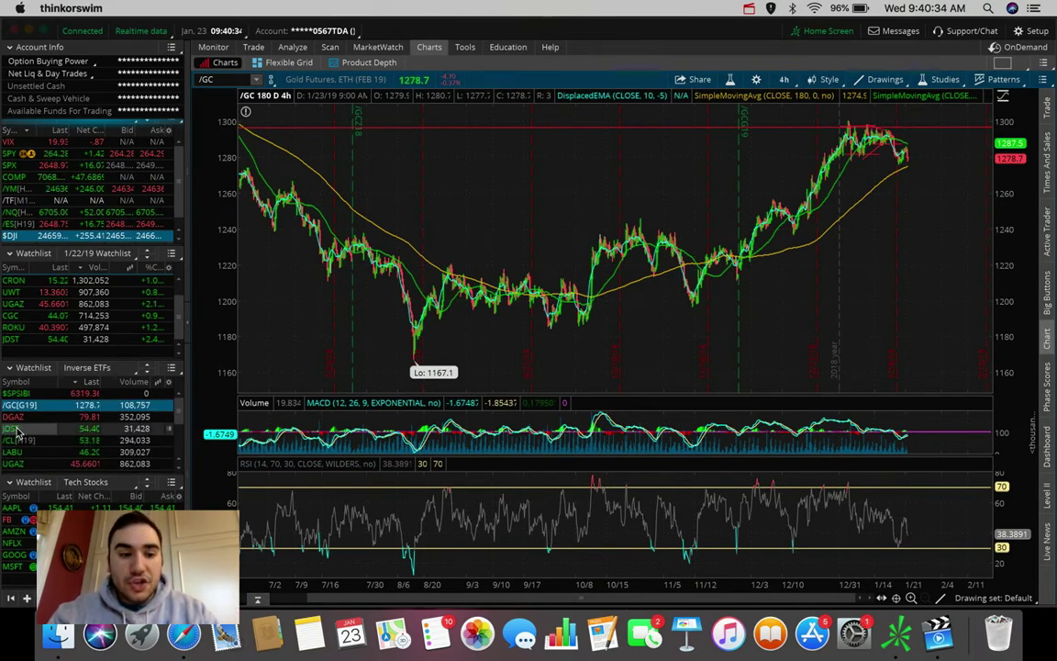
pyautogui.click(28, 429)
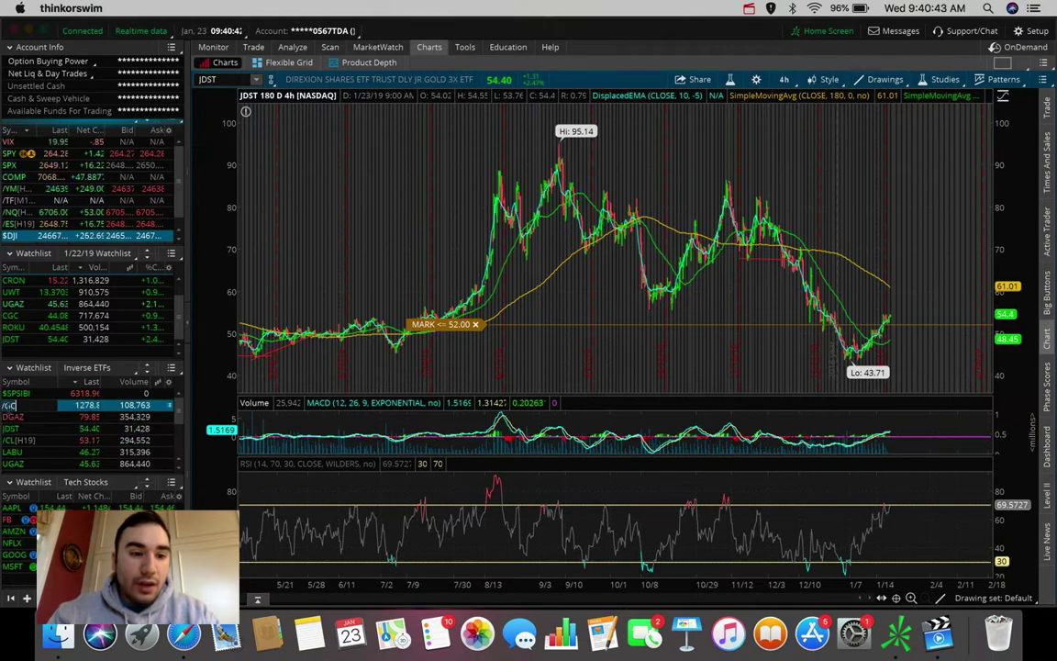
pyautogui.click(55, 404)
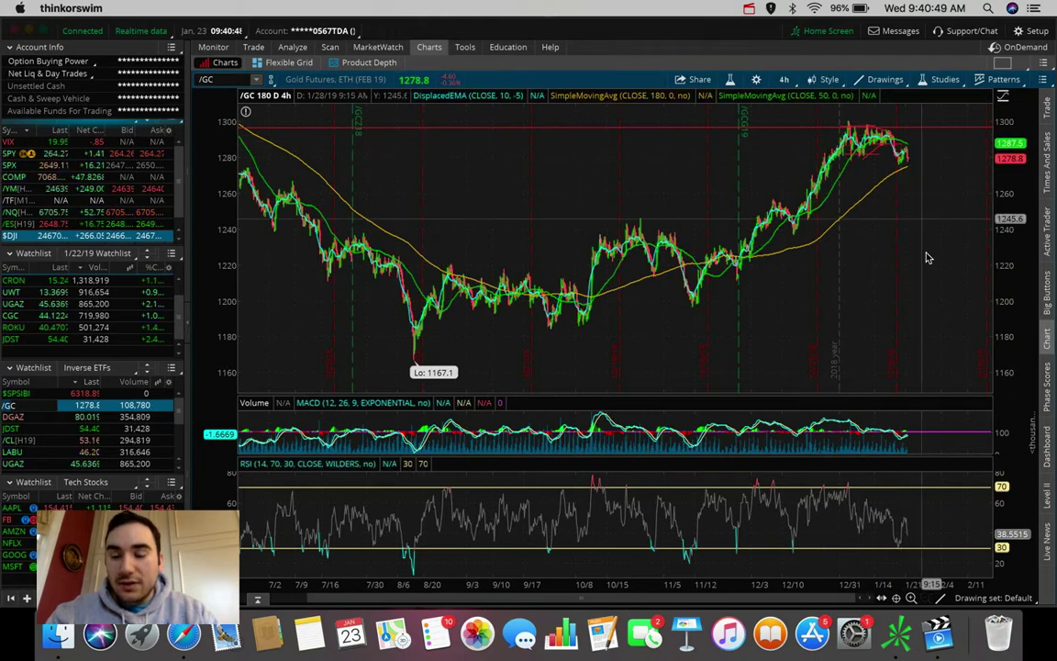
pyautogui.click(14, 428)
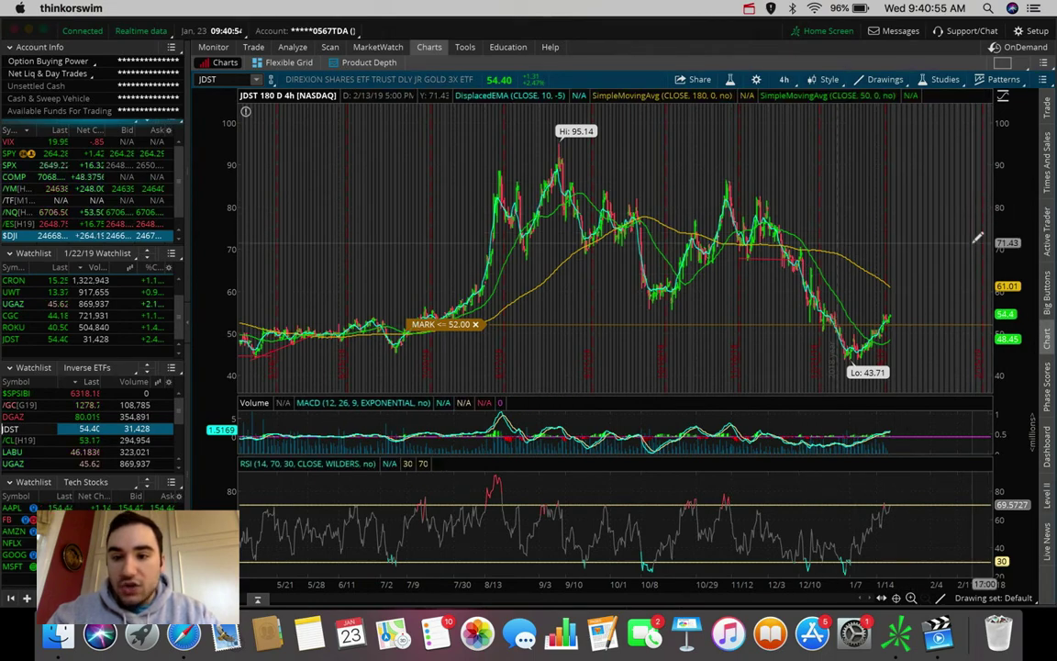
# Zoom into recent JDST bars and move the price alert from 52.00 to 53.80, replacing the old alert.
pyautogui.moveTo(899, 215); pyautogui.dragTo(752, 230)
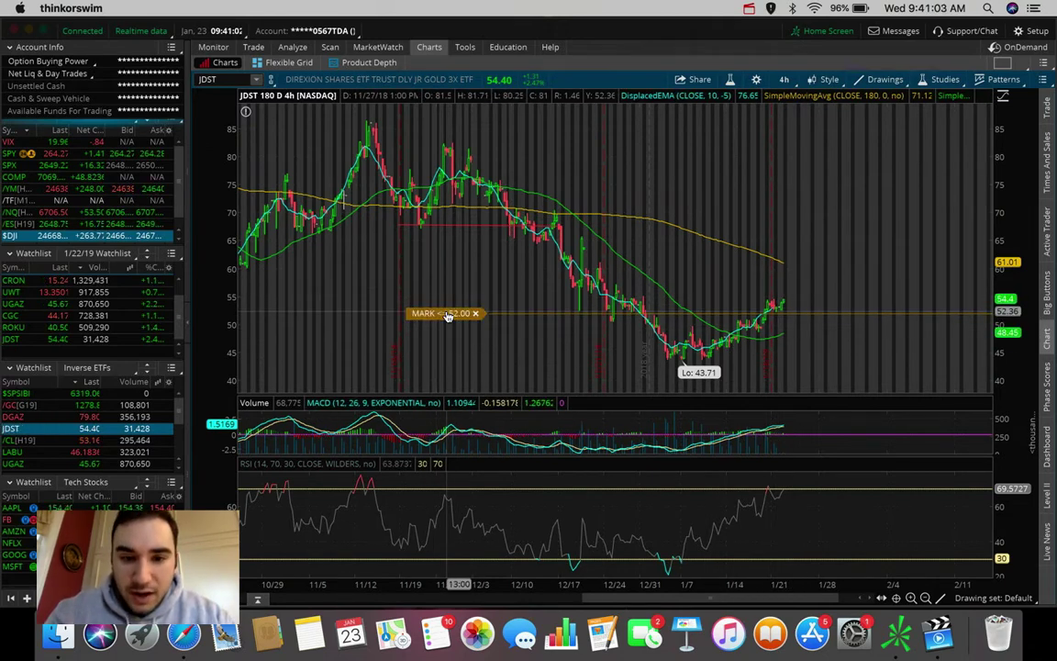
pyautogui.moveTo(447, 313); pyautogui.dragTo(448, 304)
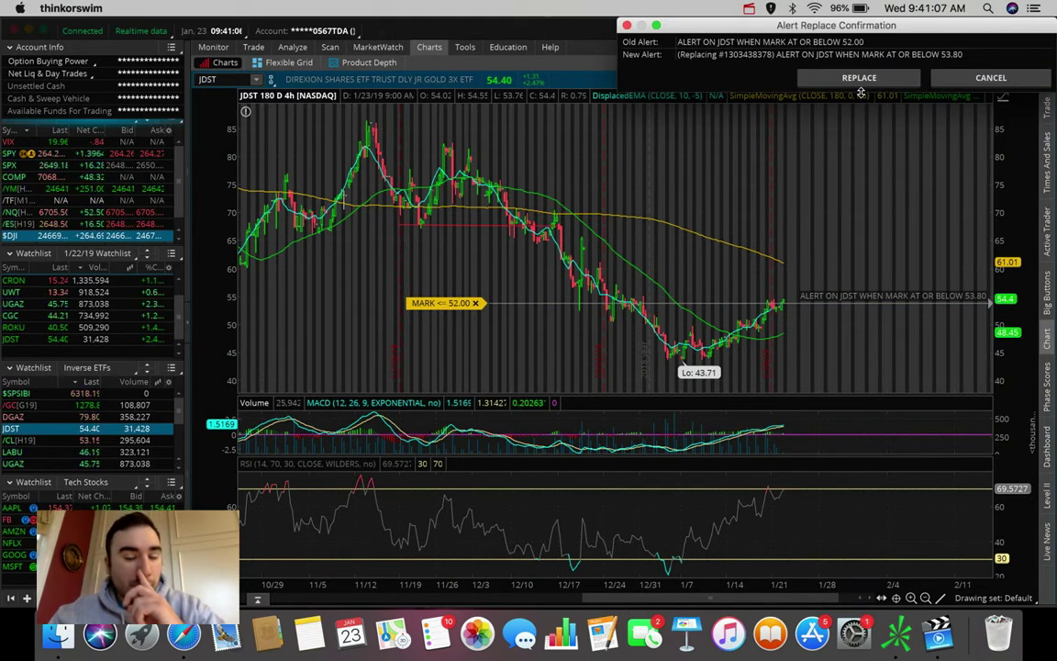
pyautogui.click(860, 78)
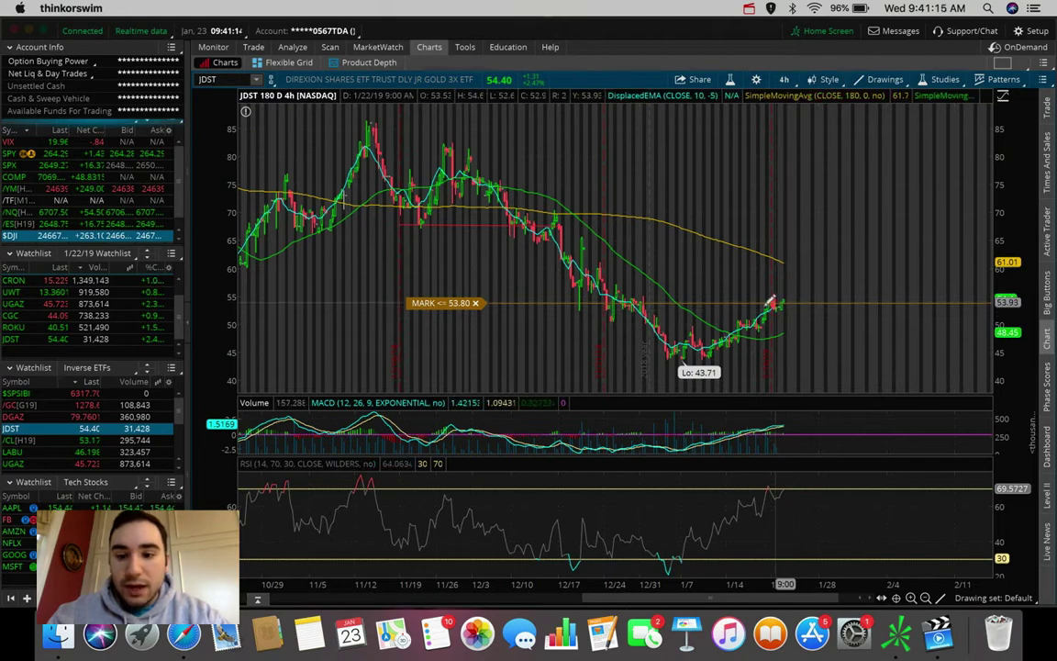
# Zoom out and draw a red horizontal level near 58.7 plus a short line at the latest bars.
pyautogui.moveTo(778, 307); pyautogui.dragTo(823, 336)
pyautogui.scroll(-3, 823, 337)
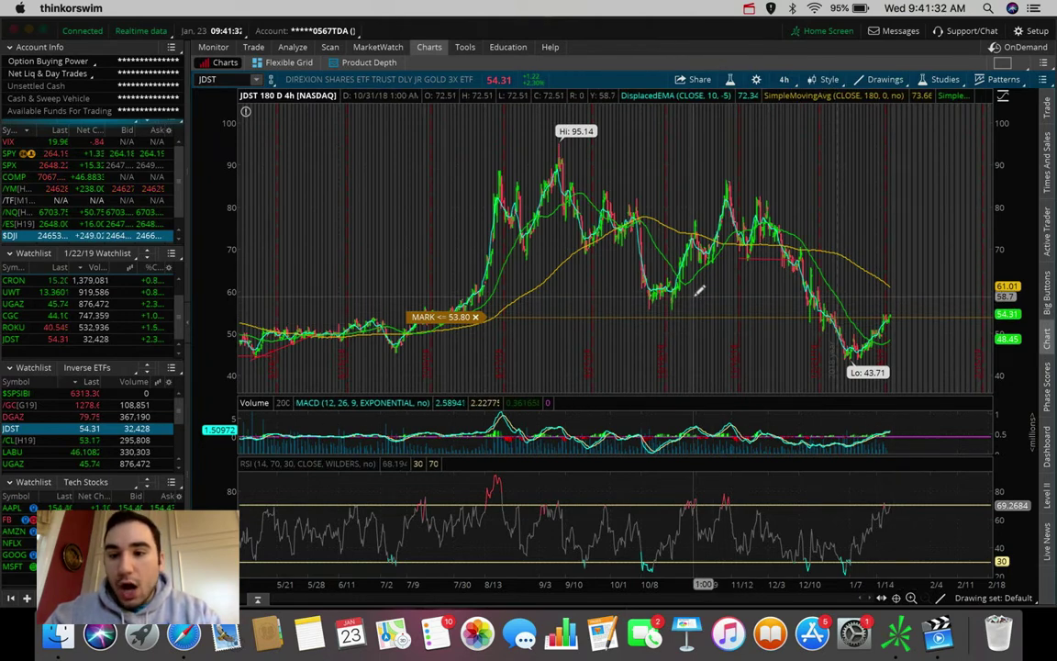
pyautogui.moveTo(635, 292); pyautogui.dragTo(988, 299)
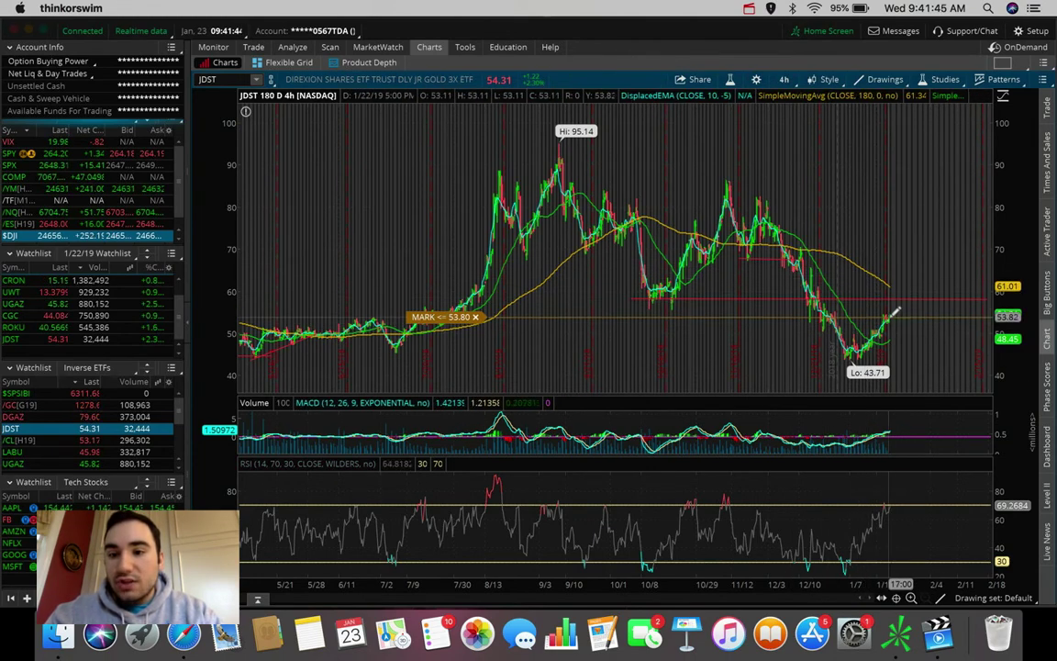
pyautogui.moveTo(892, 314); pyautogui.dragTo(893, 297)
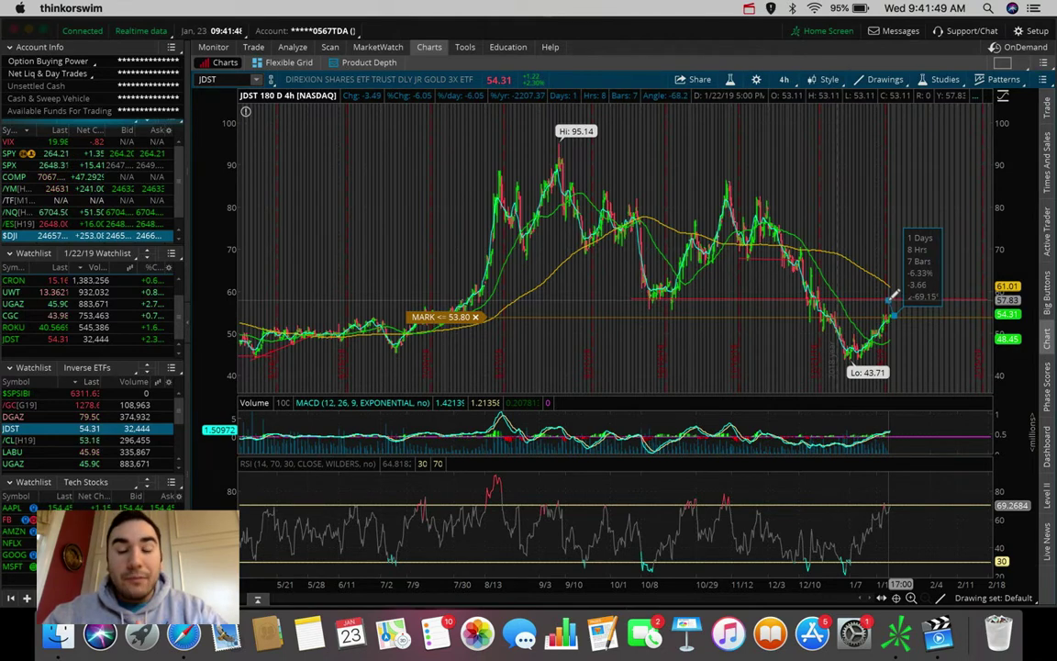
pyautogui.moveTo(892, 296); pyautogui.dragTo(901, 312)
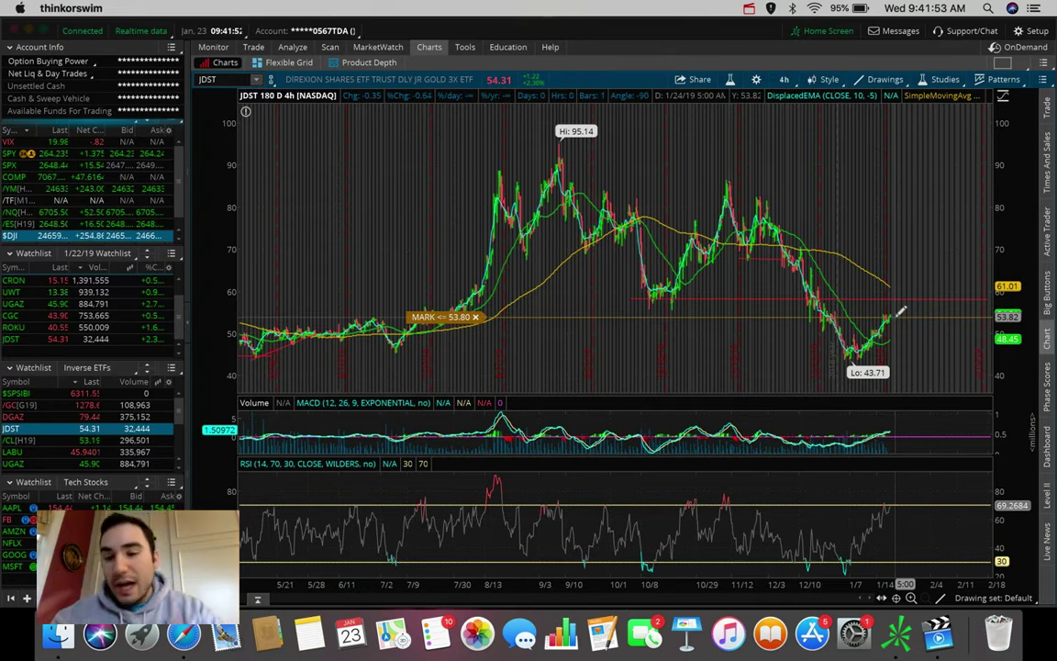